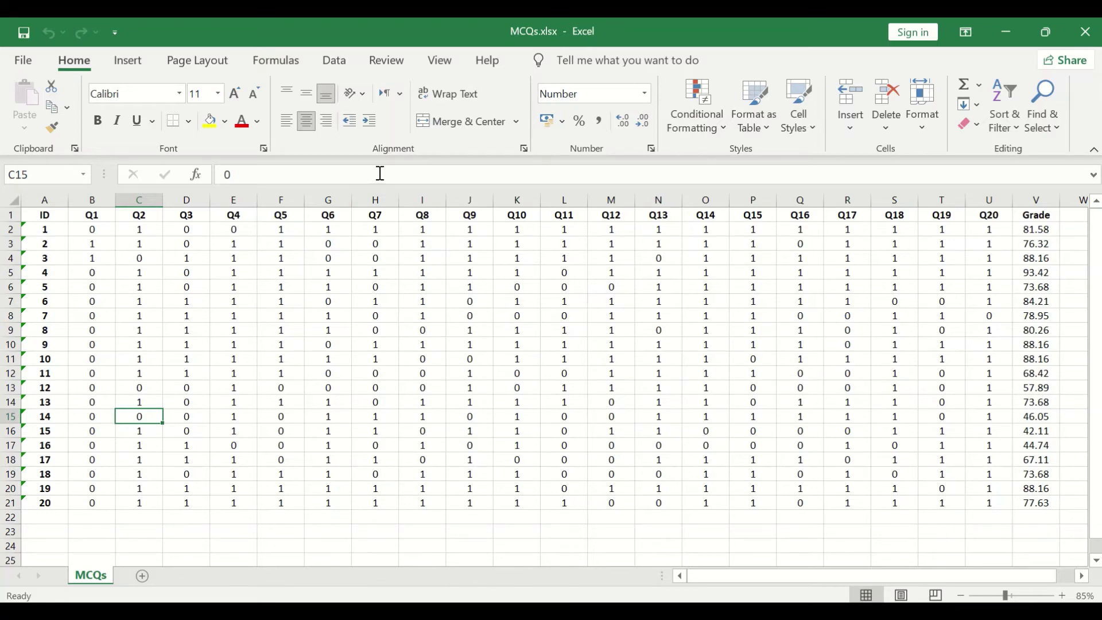
# Step: Choose Correlation from the Data Analysis tools
pyautogui.click(334, 60)
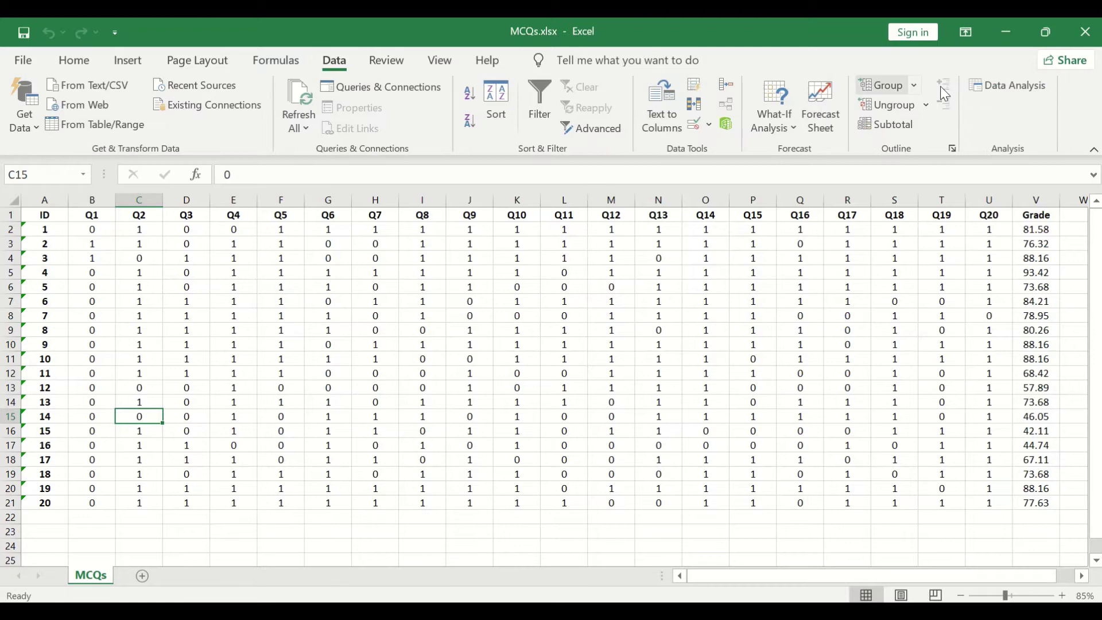
pyautogui.click(1035, 90)
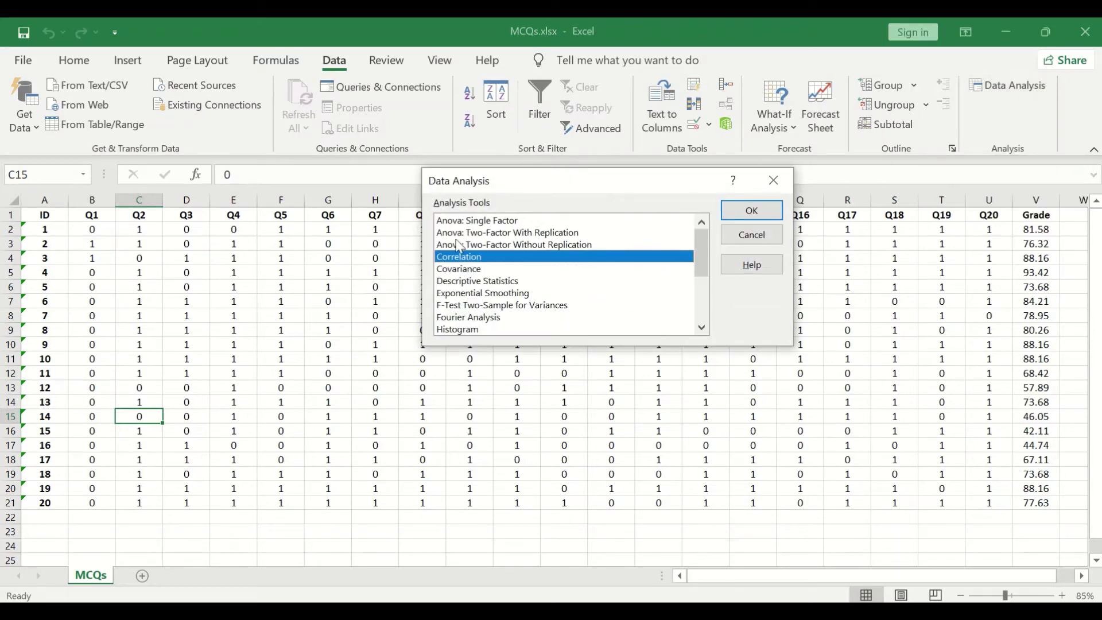
pyautogui.moveTo(590, 185); pyautogui.dragTo(388, 205)
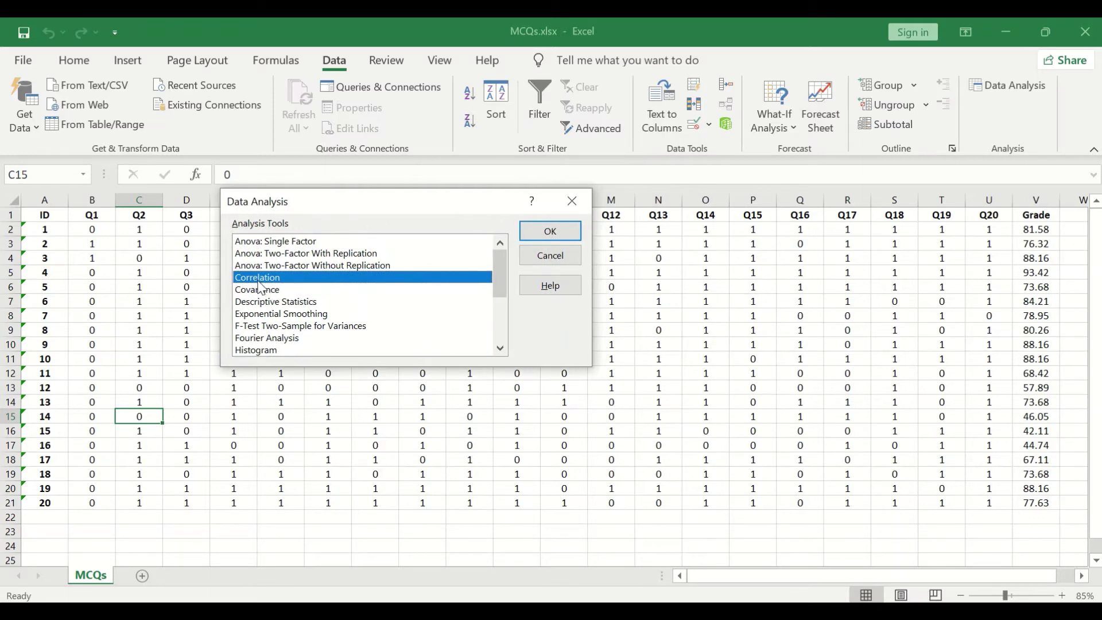
pyautogui.click(549, 231)
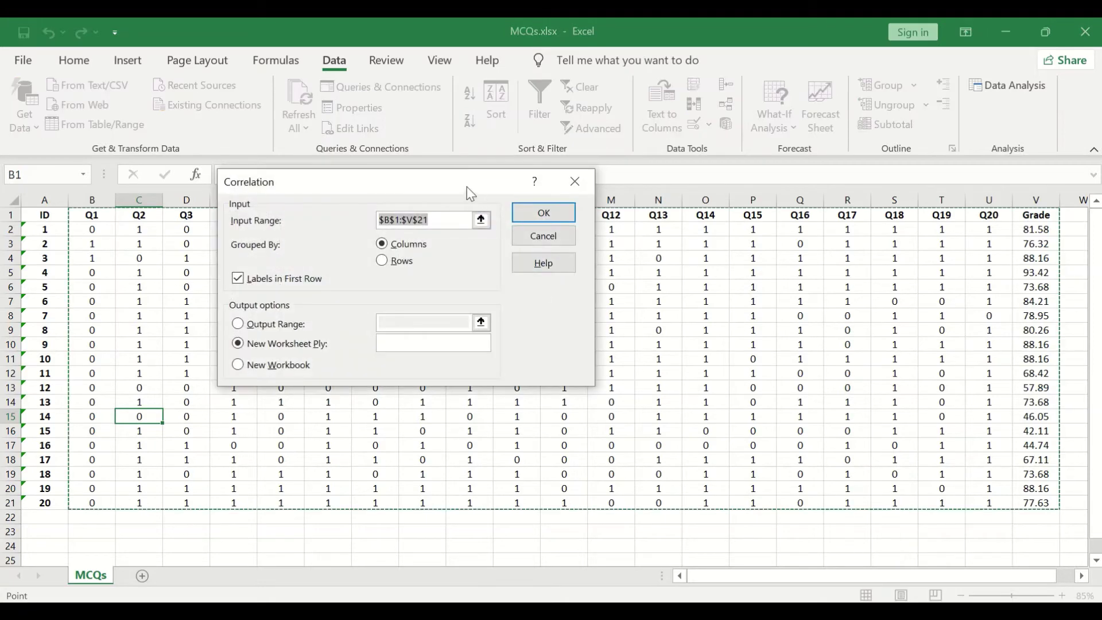
pyautogui.moveTo(466, 187); pyautogui.dragTo(548, 183)
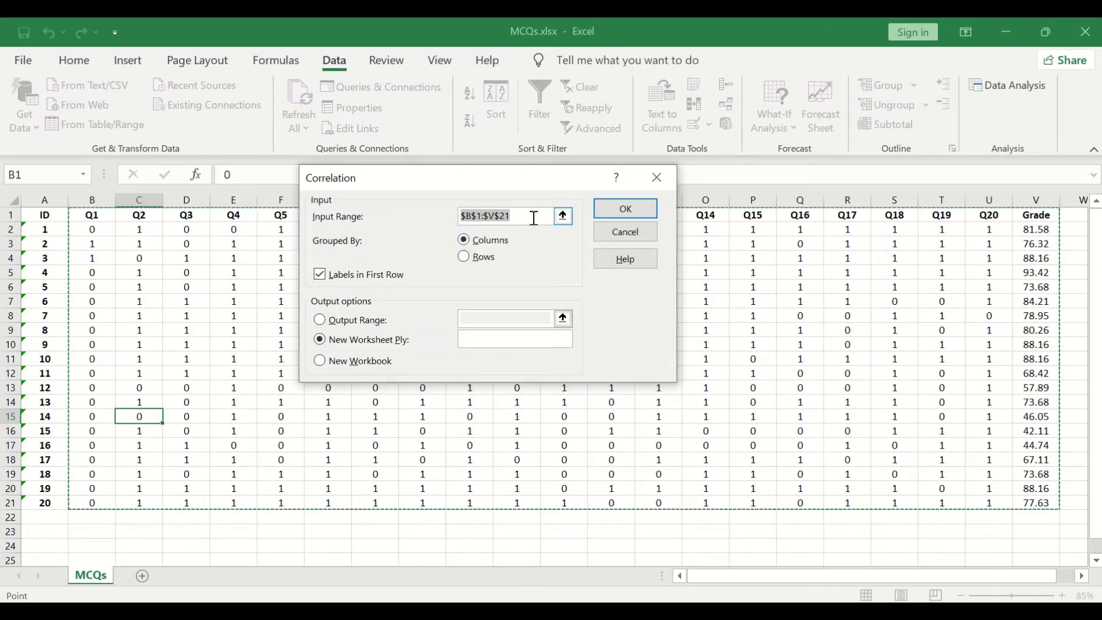
# Step: Set the correlation input range to $B$1:$V$21 by selecting it on the sheet
pyautogui.click(562, 217)
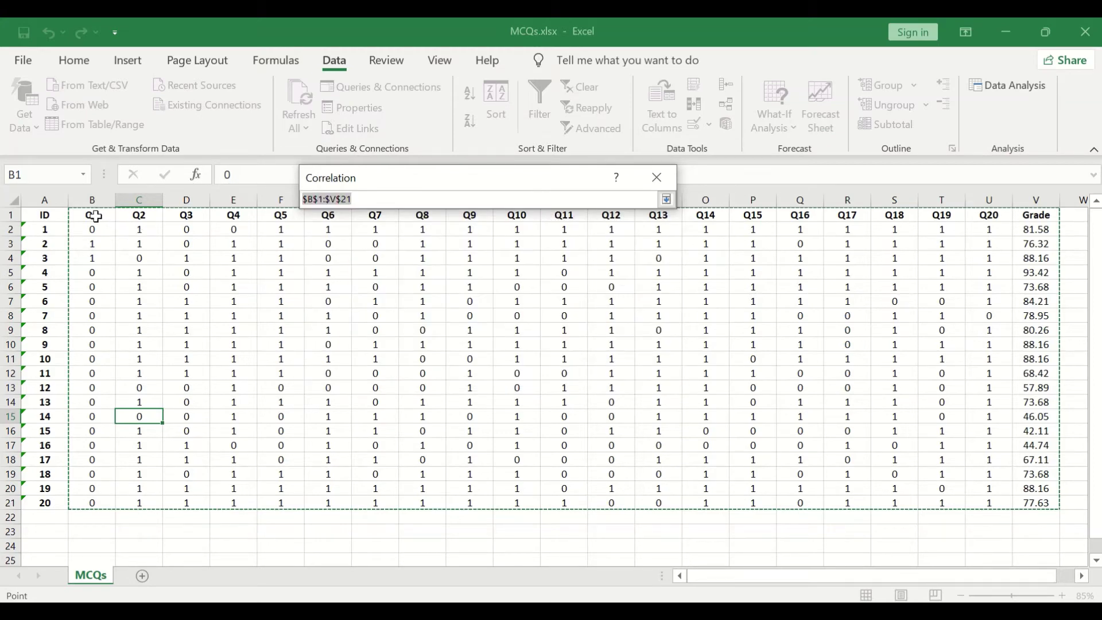
pyautogui.moveTo(94, 216); pyautogui.dragTo(1025, 505)
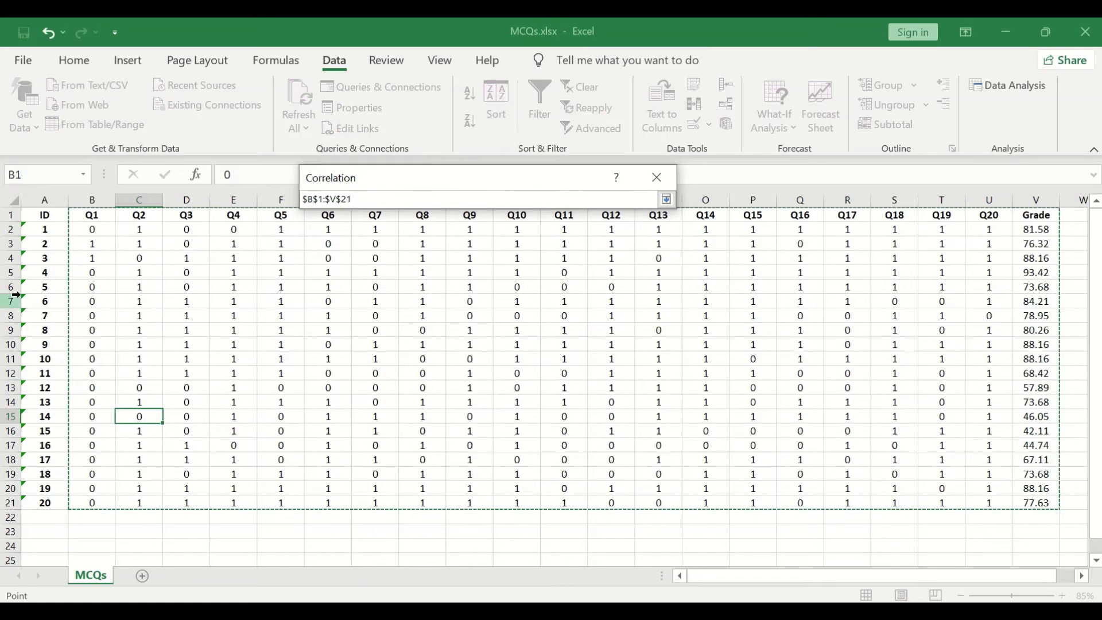
pyautogui.click(666, 200)
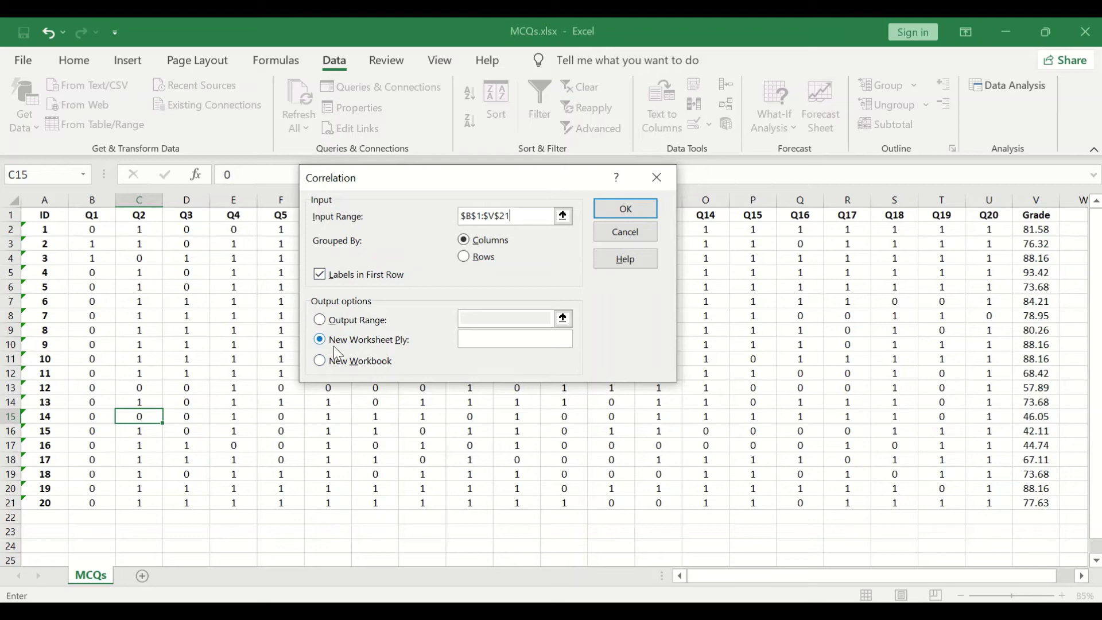
# Step: Run the correlation onto new Sheet6, zoom to 90% and deselect the matrix
pyautogui.click(618, 216)
pyautogui.scroll(-1, 599, 320)
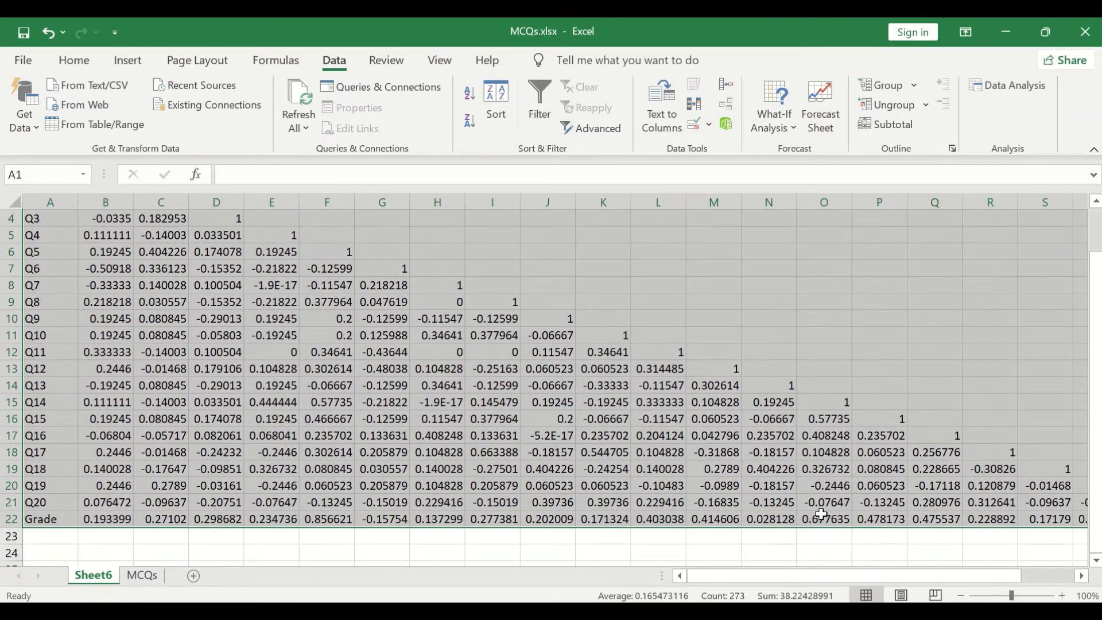
pyautogui.click(961, 596)
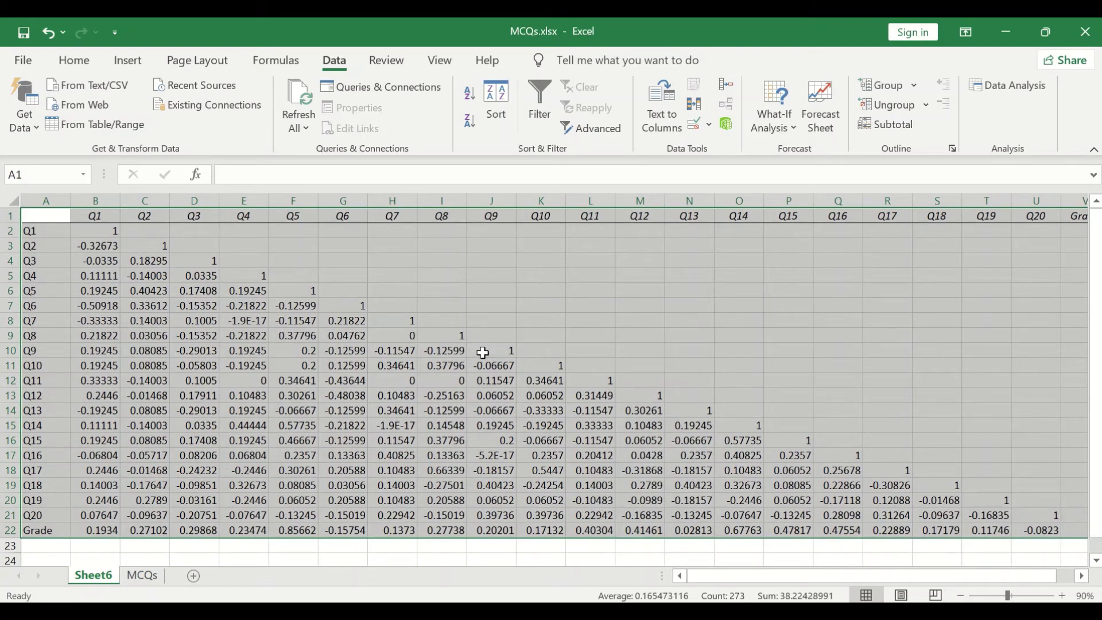
pyautogui.moveTo(573, 275); pyautogui.dragTo(581, 265)
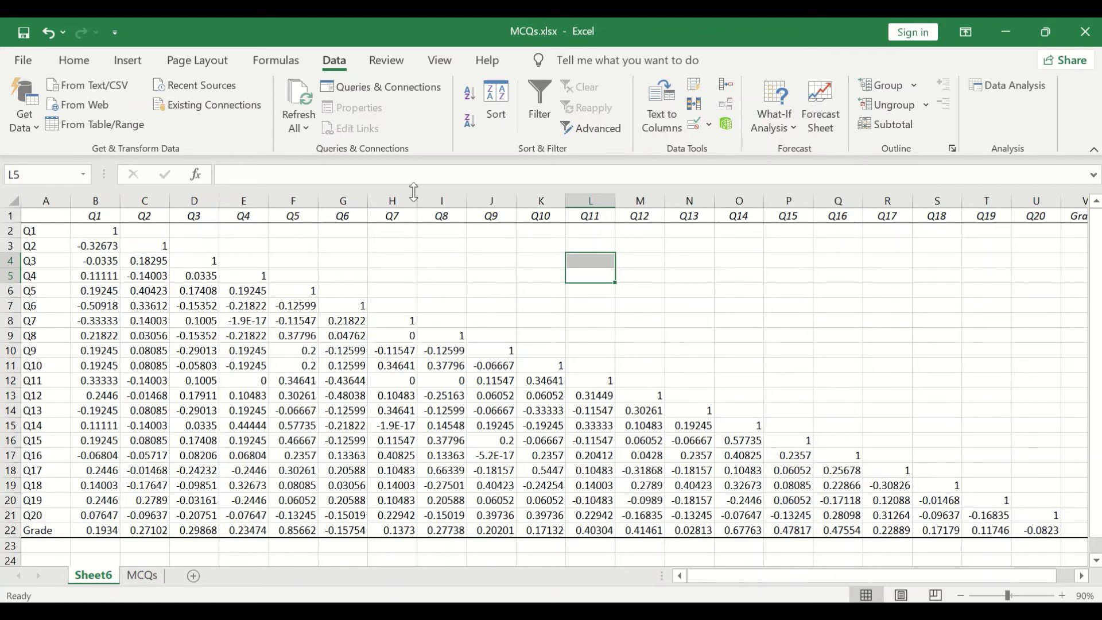
# Step: Select rows 1–22 and start a new 3-Color Scale conditional formatting rule
pyautogui.click(89, 64)
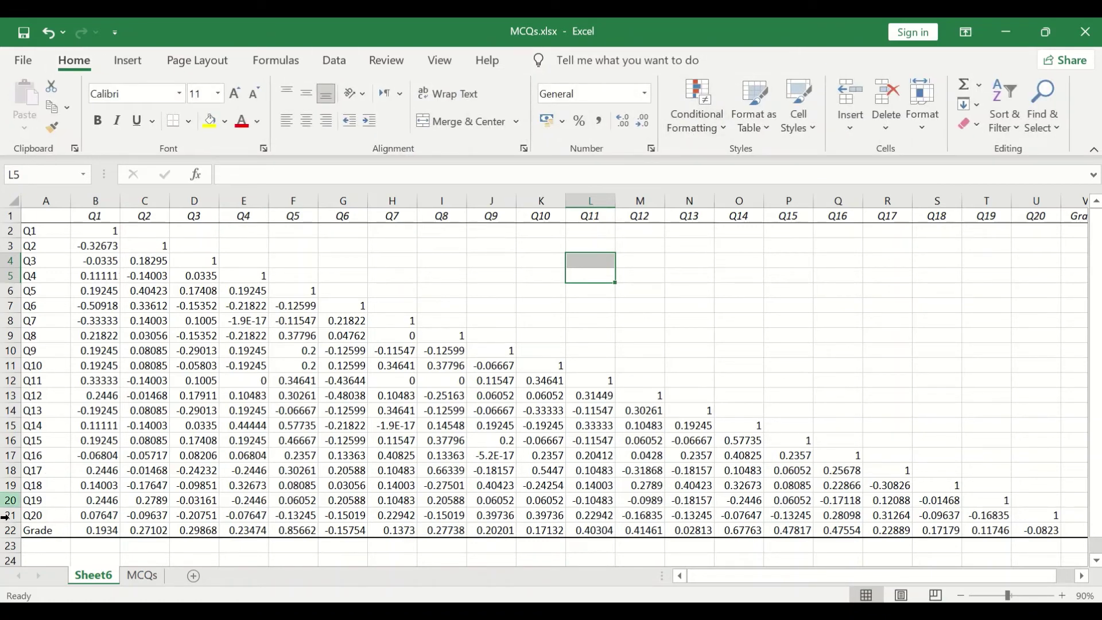
pyautogui.moveTo(15, 220); pyautogui.dragTo(16, 531)
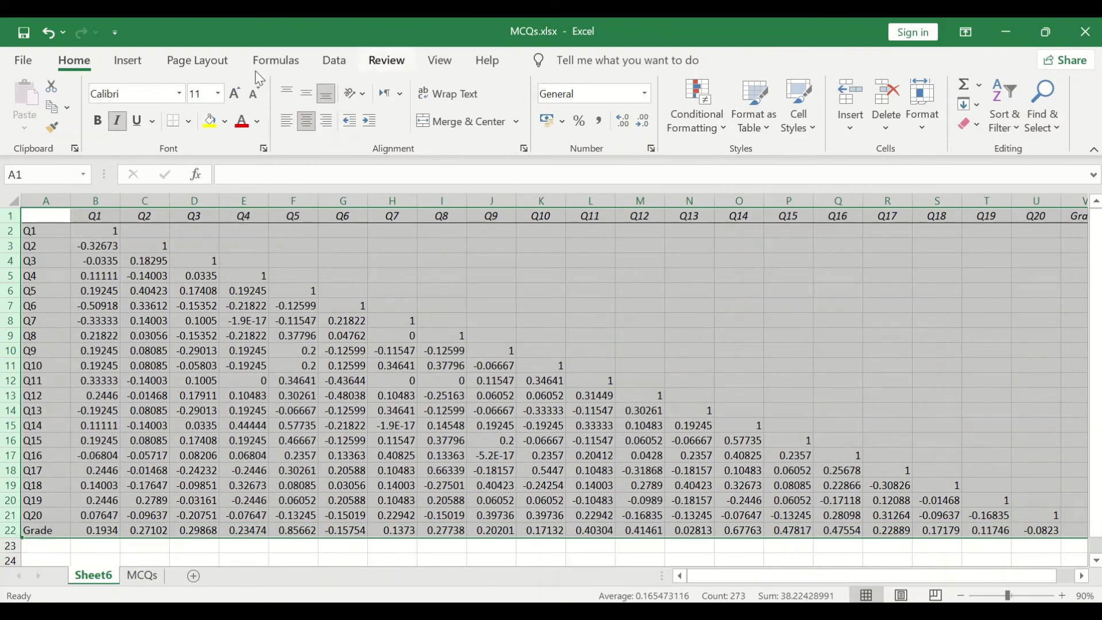
pyautogui.click(700, 125)
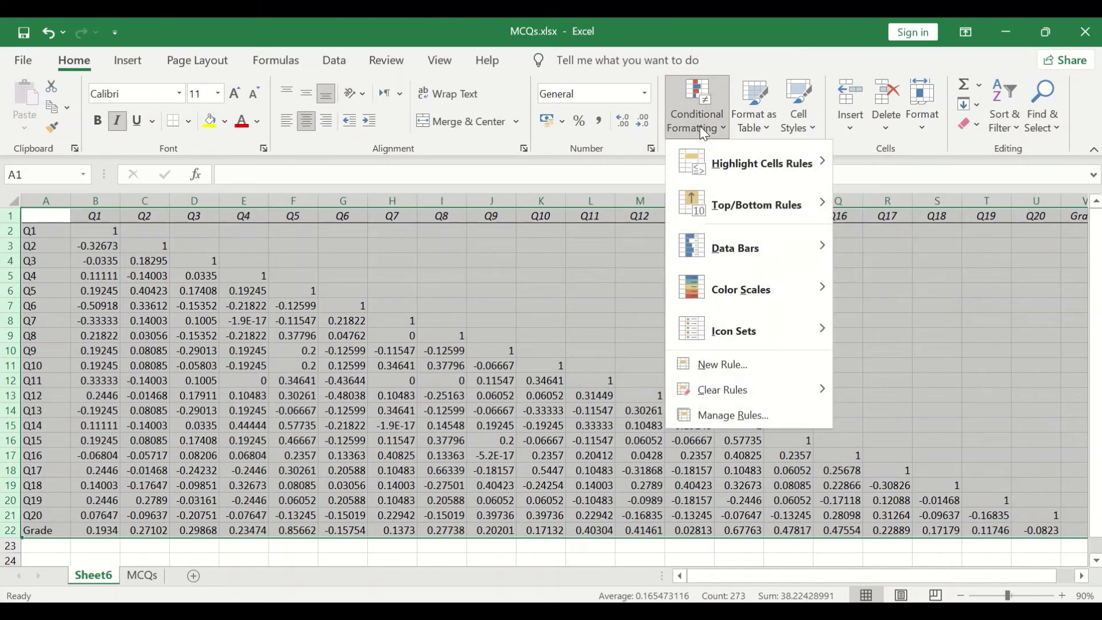
pyautogui.click(699, 364)
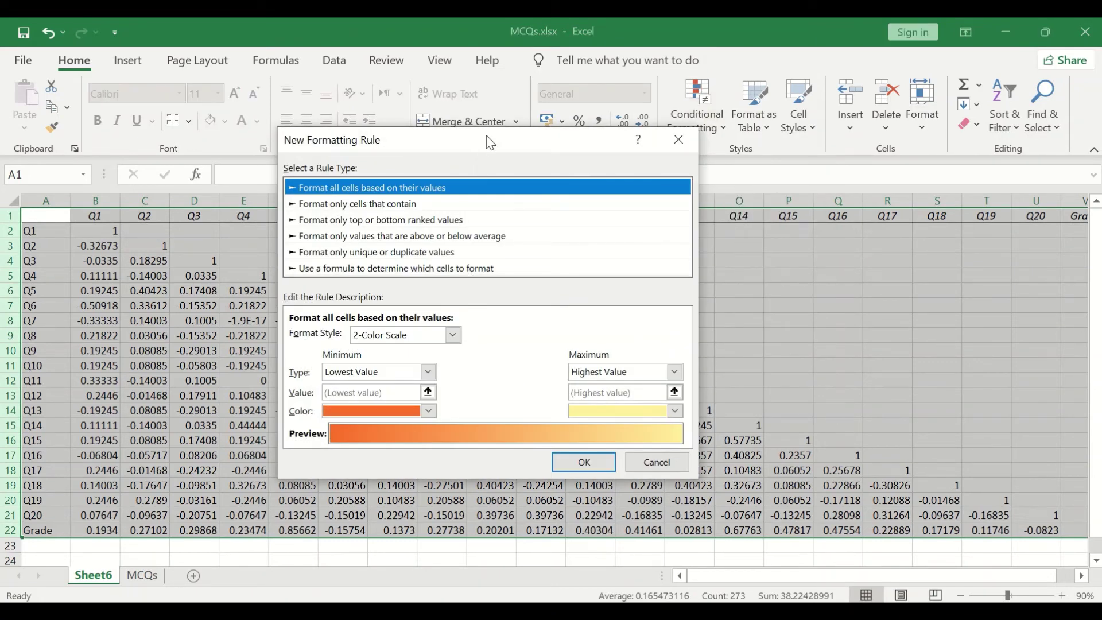
pyautogui.moveTo(483, 148); pyautogui.dragTo(523, 132)
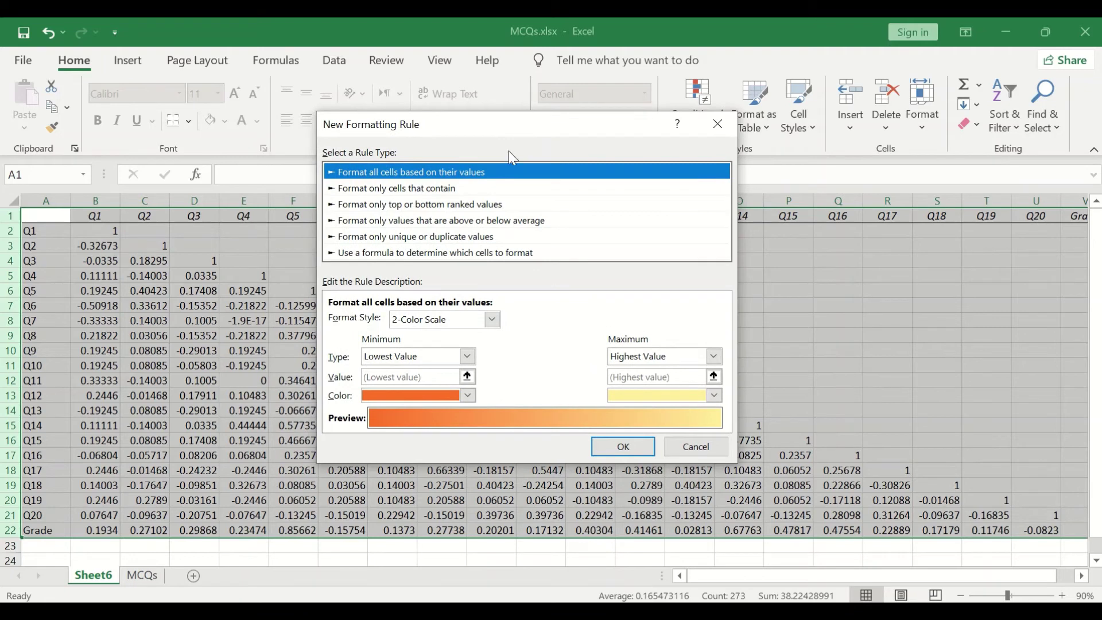
pyautogui.click(491, 319)
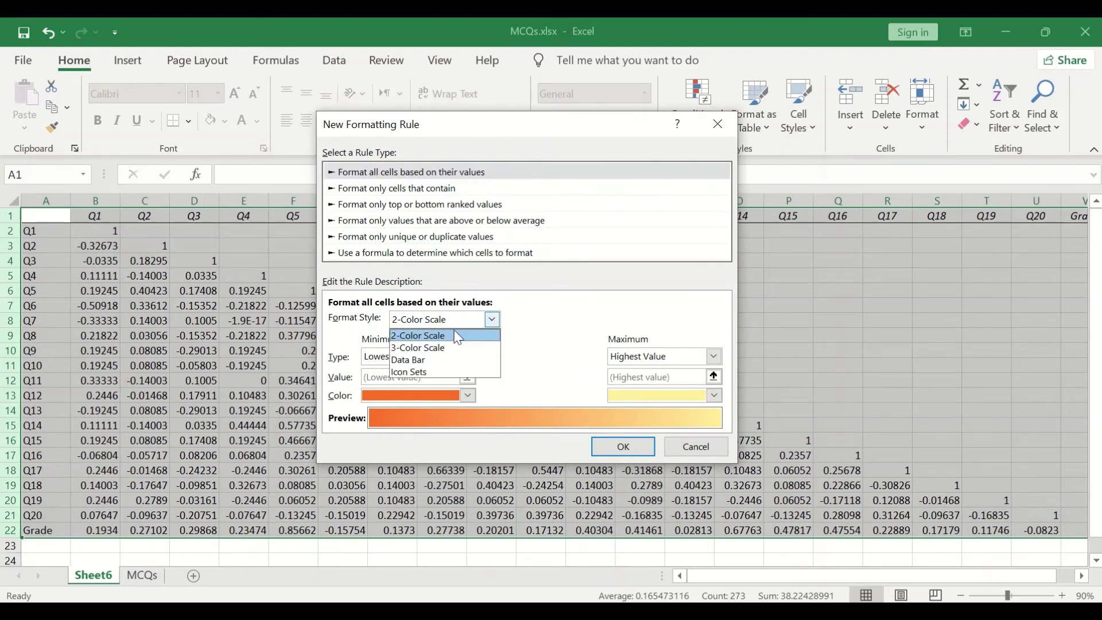
pyautogui.click(448, 348)
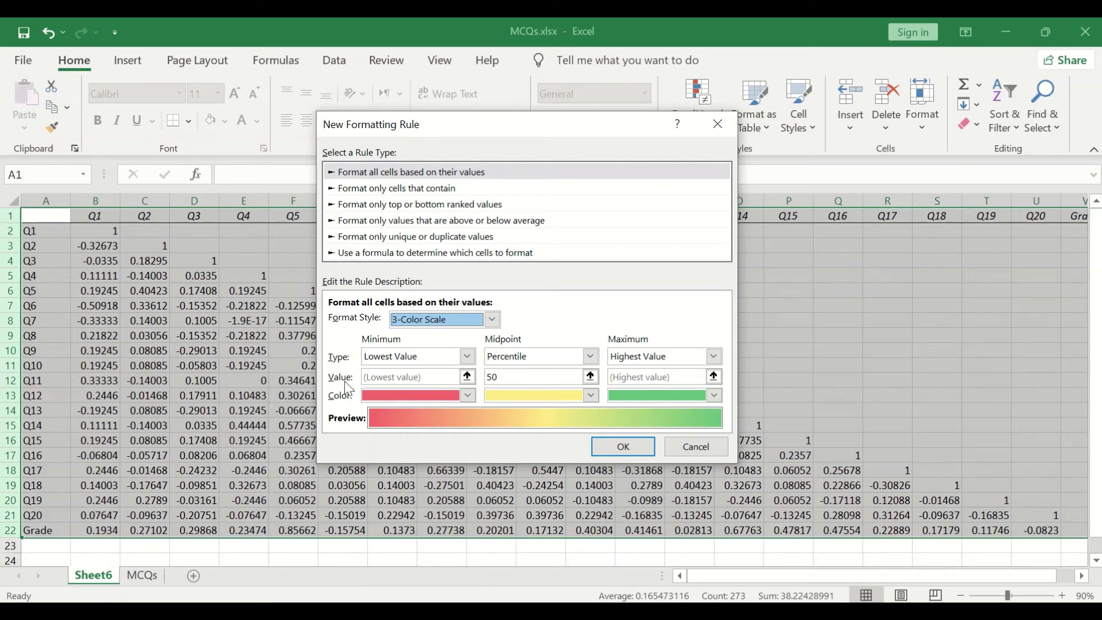
# Step: Set the scale's minimum to Number -1 with red colour
pyautogui.click(467, 357)
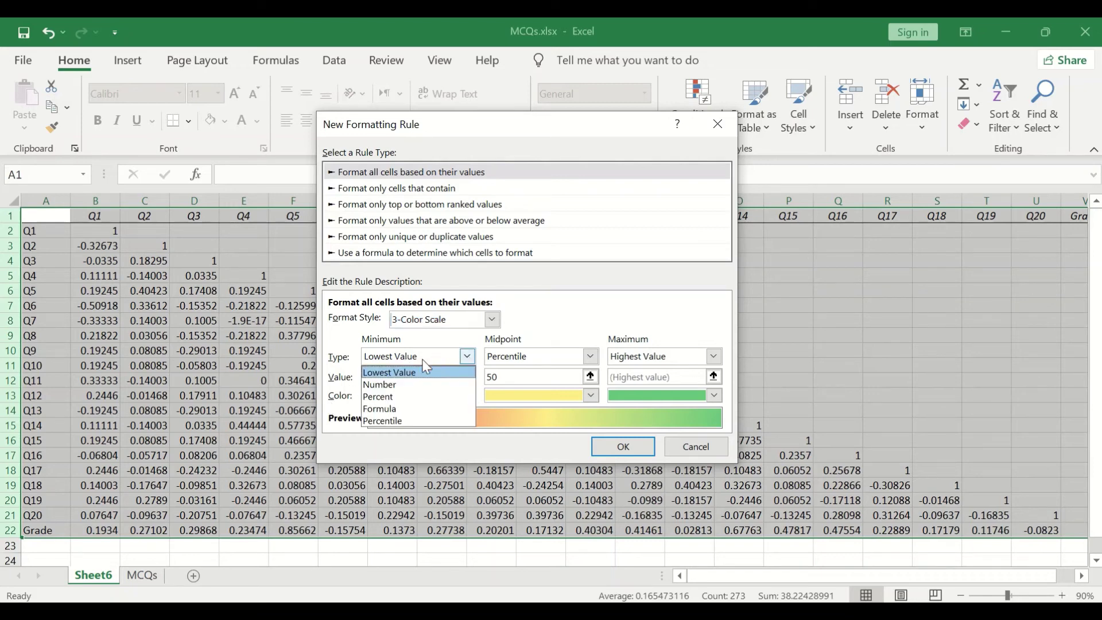
pyautogui.click(396, 384)
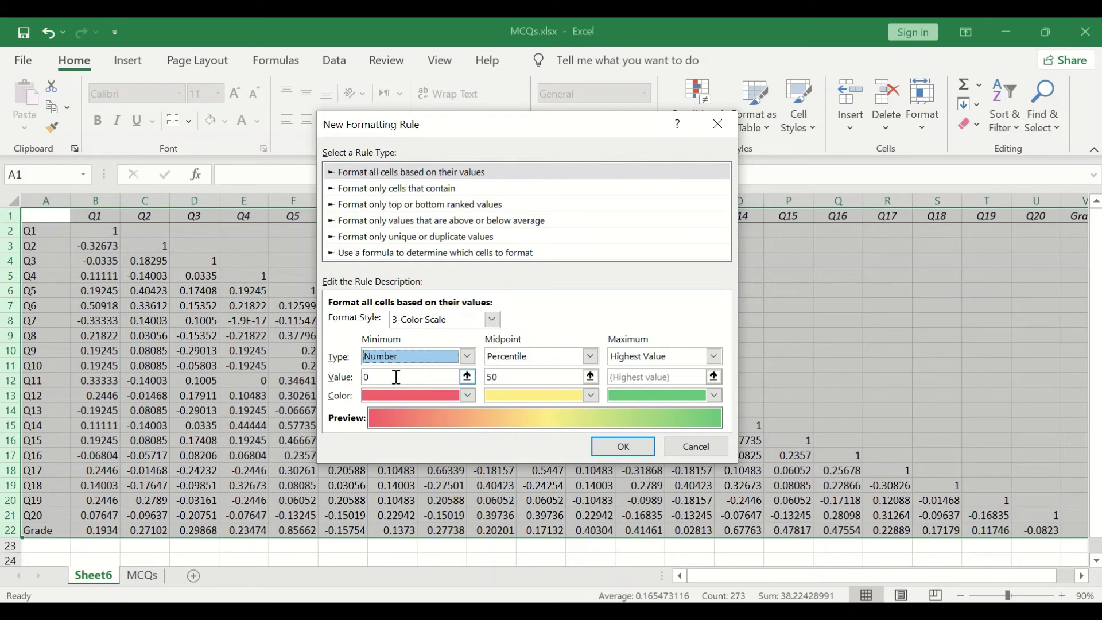
pyautogui.click(394, 376)
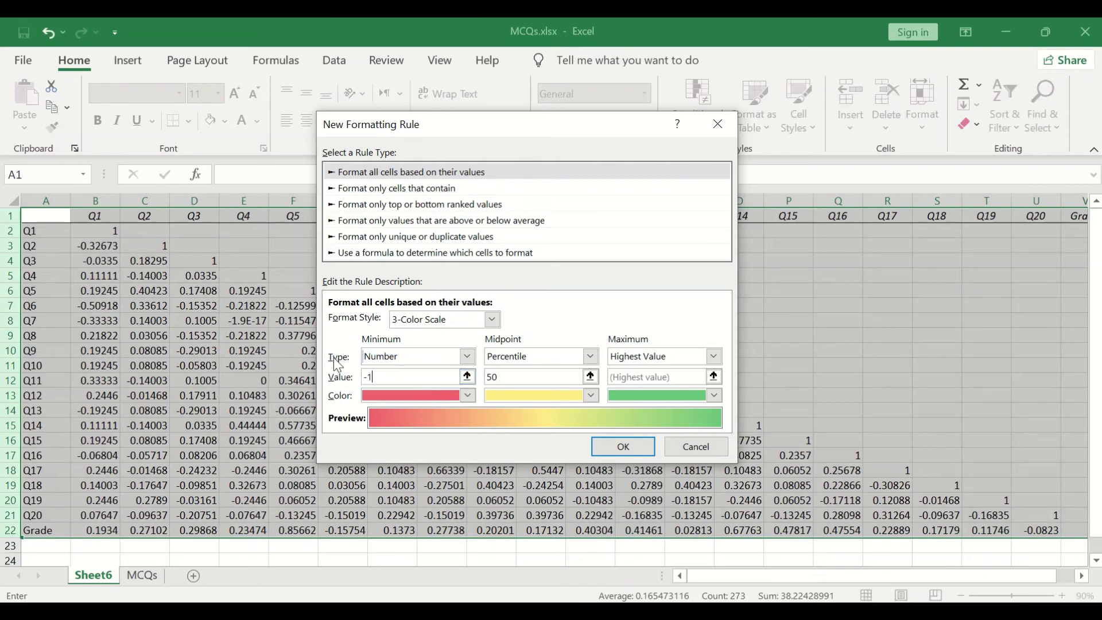
pyautogui.click(467, 395)
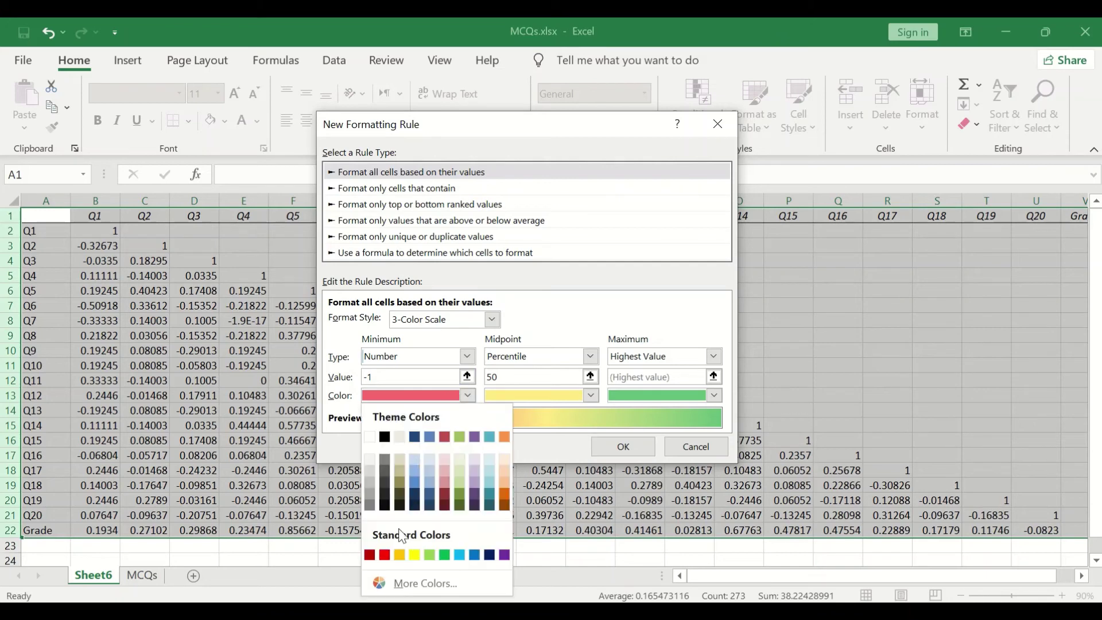
pyautogui.click(384, 554)
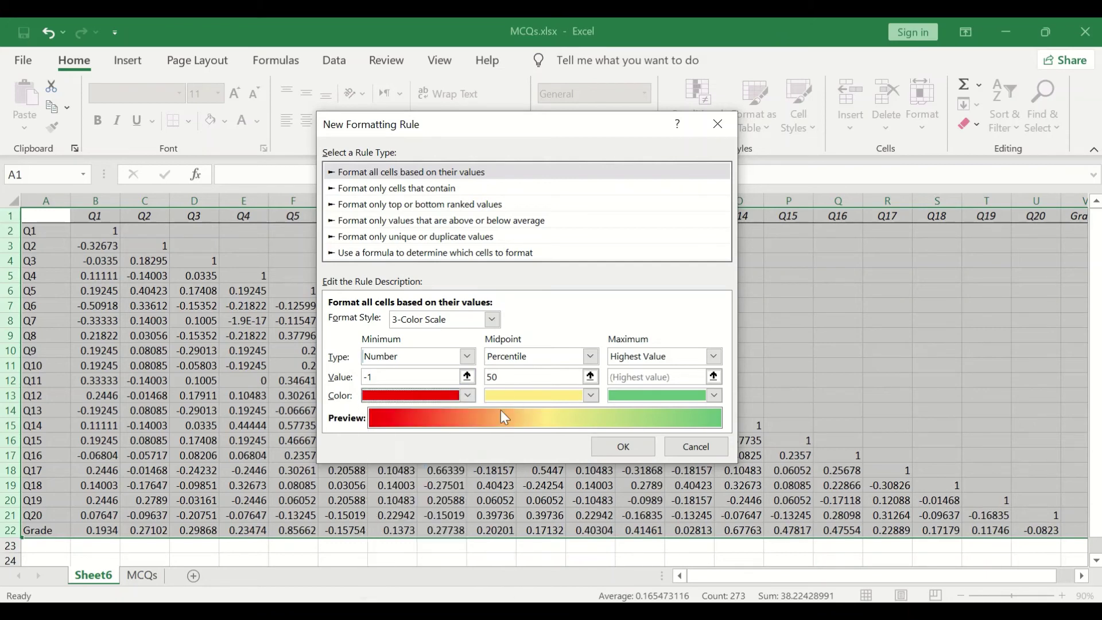
# Step: Set the midpoint to Number 0 in white and the maximum type to Number
pyautogui.click(590, 356)
pyautogui.click(522, 374)
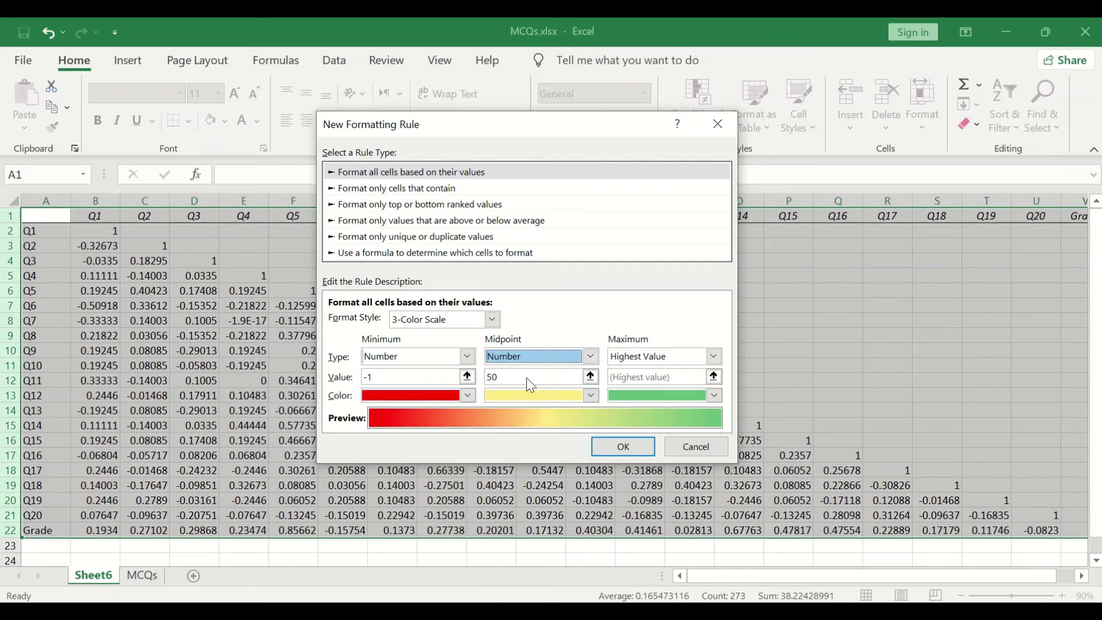
pyautogui.click(590, 396)
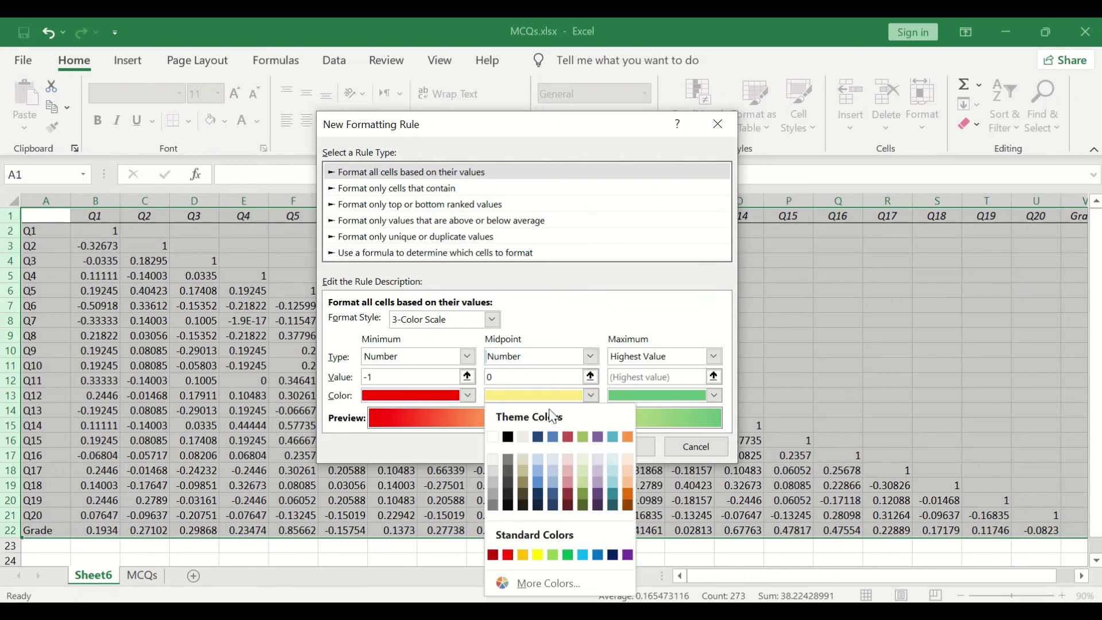
pyautogui.click(492, 437)
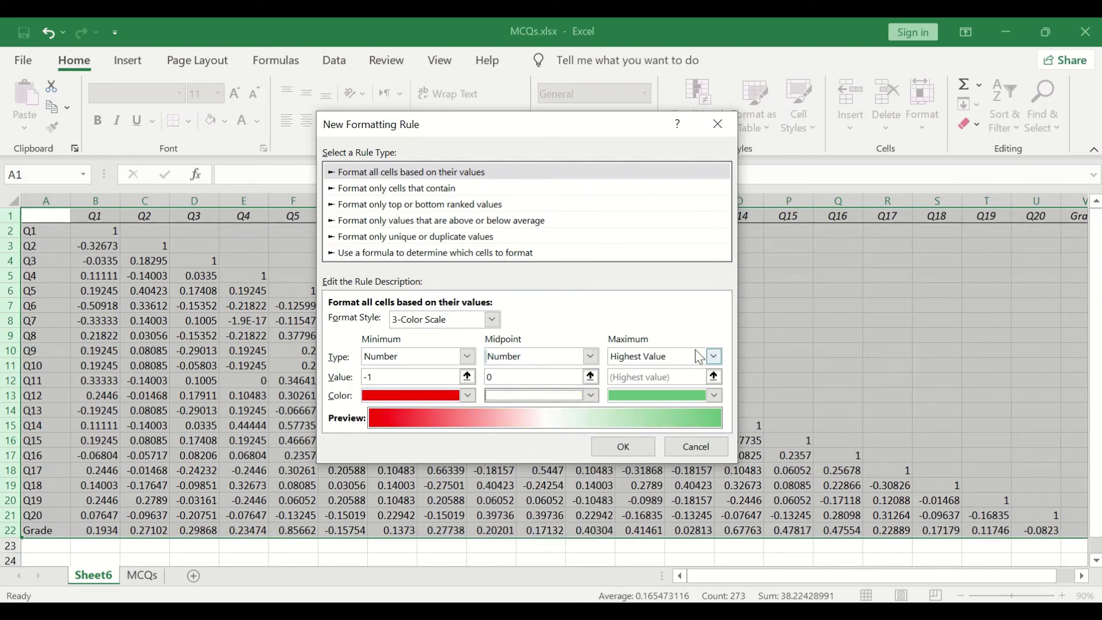
pyautogui.click(713, 357)
pyautogui.click(627, 385)
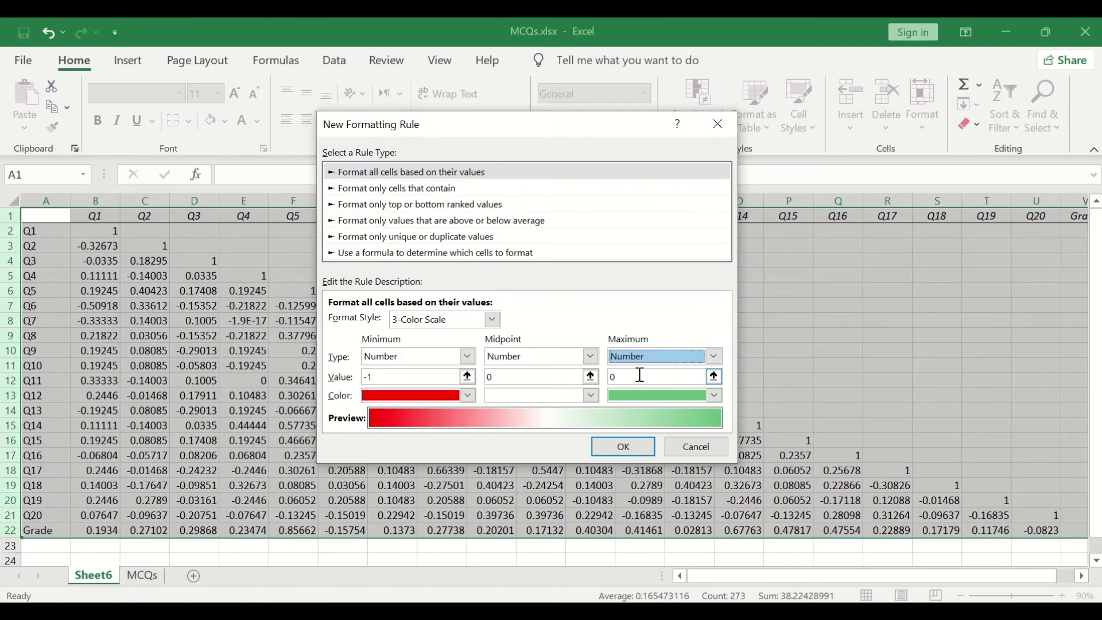
pyautogui.click(635, 376)
# Step: Enter 1 as the maximum, apply the red-white-green scale, and deselect the matrix
pyautogui.write('1')
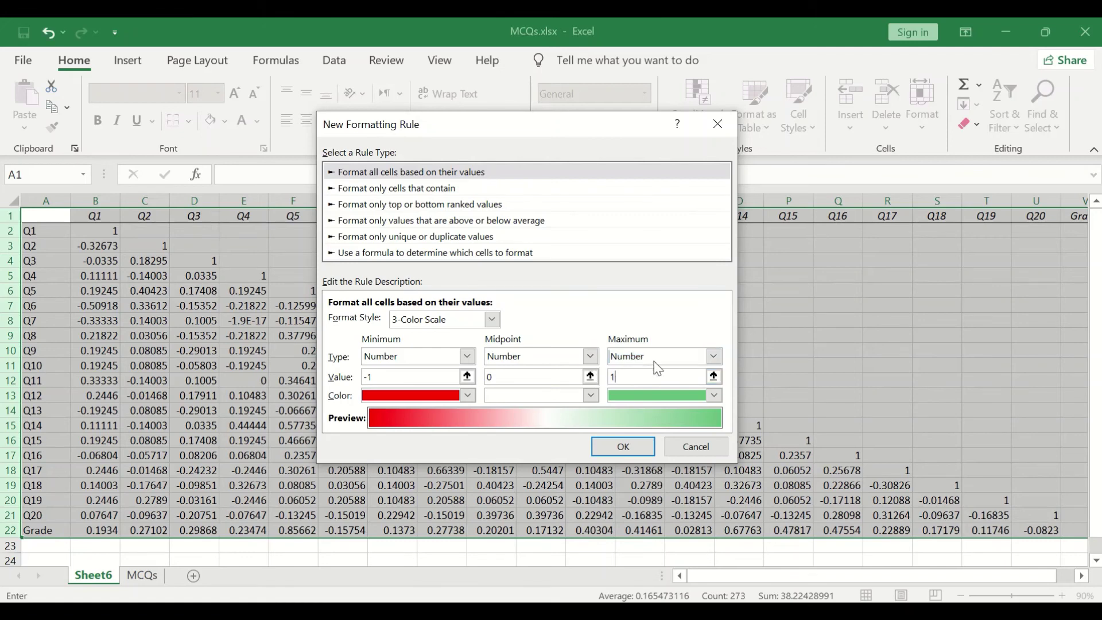
pyautogui.click(628, 447)
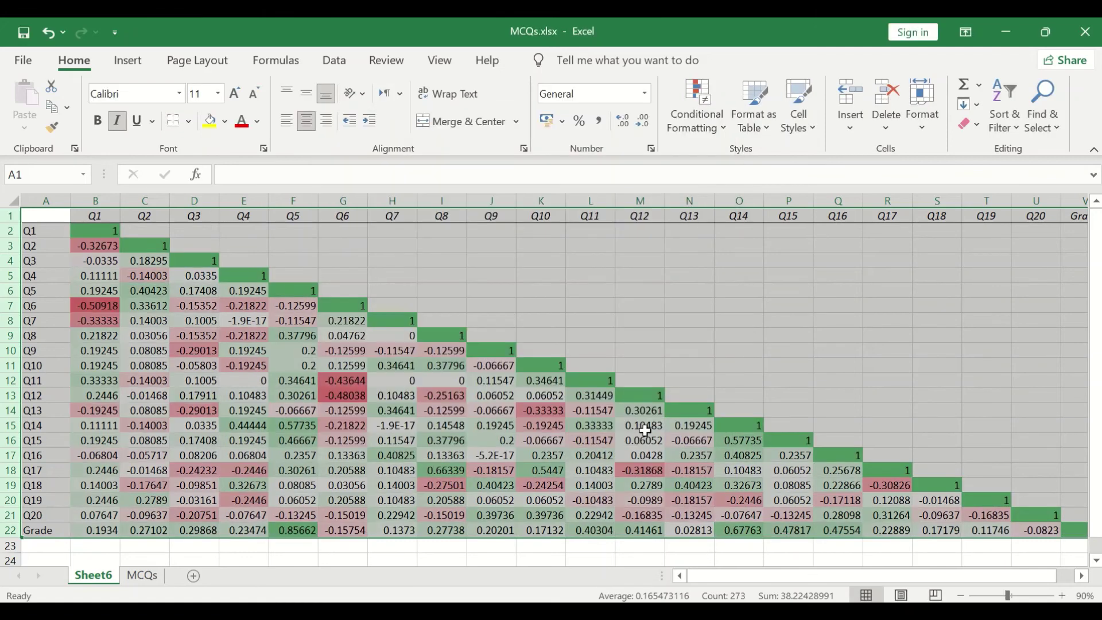
pyautogui.scroll(-1, 657, 318)
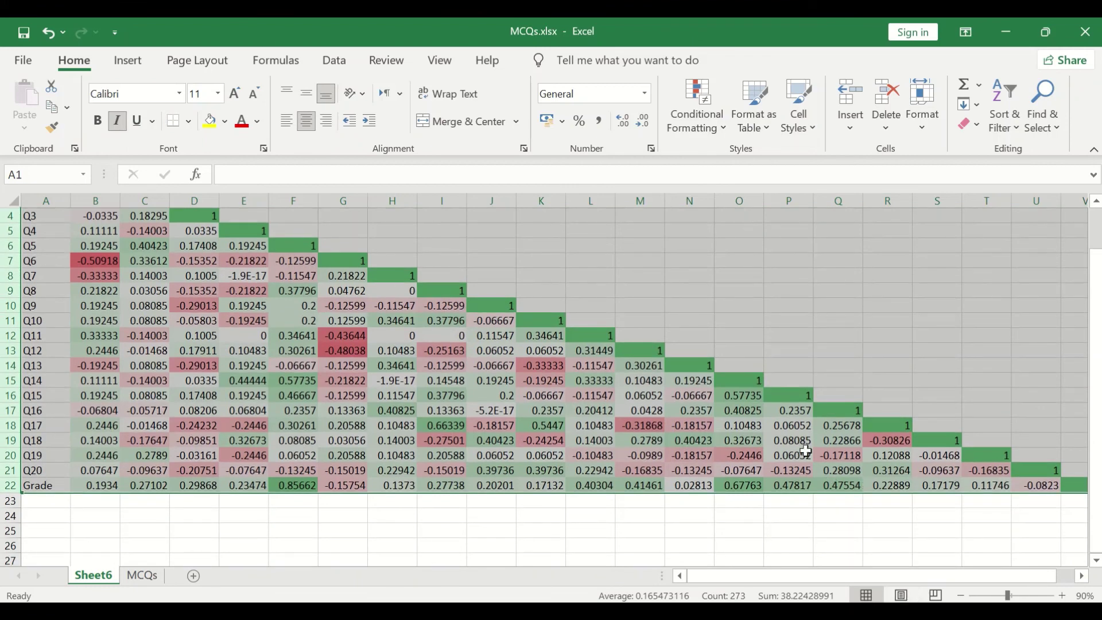
pyautogui.click(741, 518)
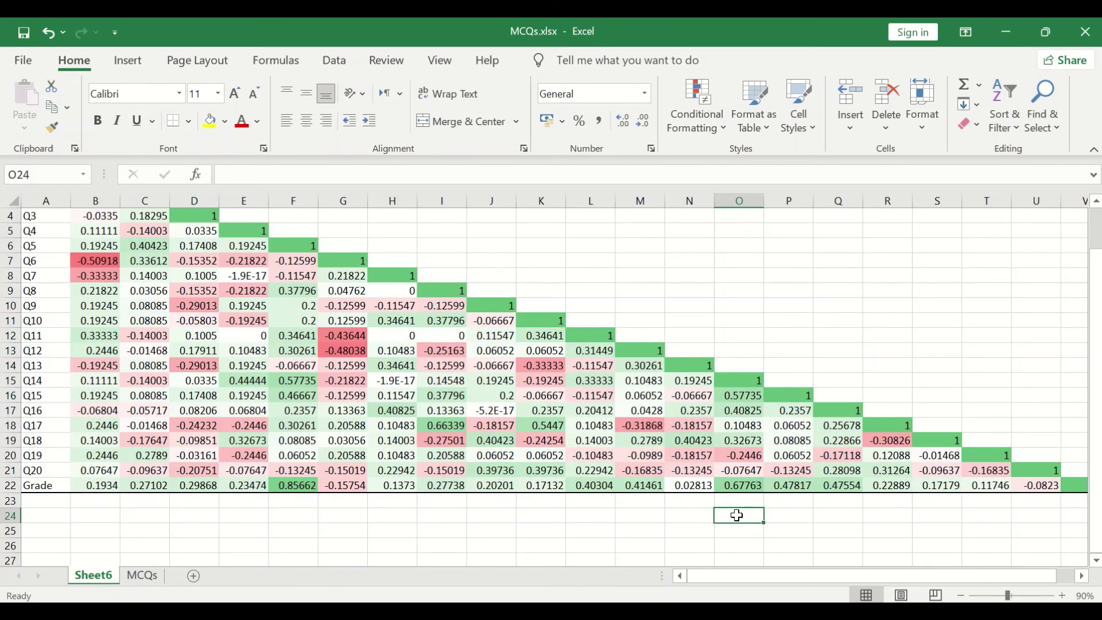
pyautogui.scroll(1, 774, 496)
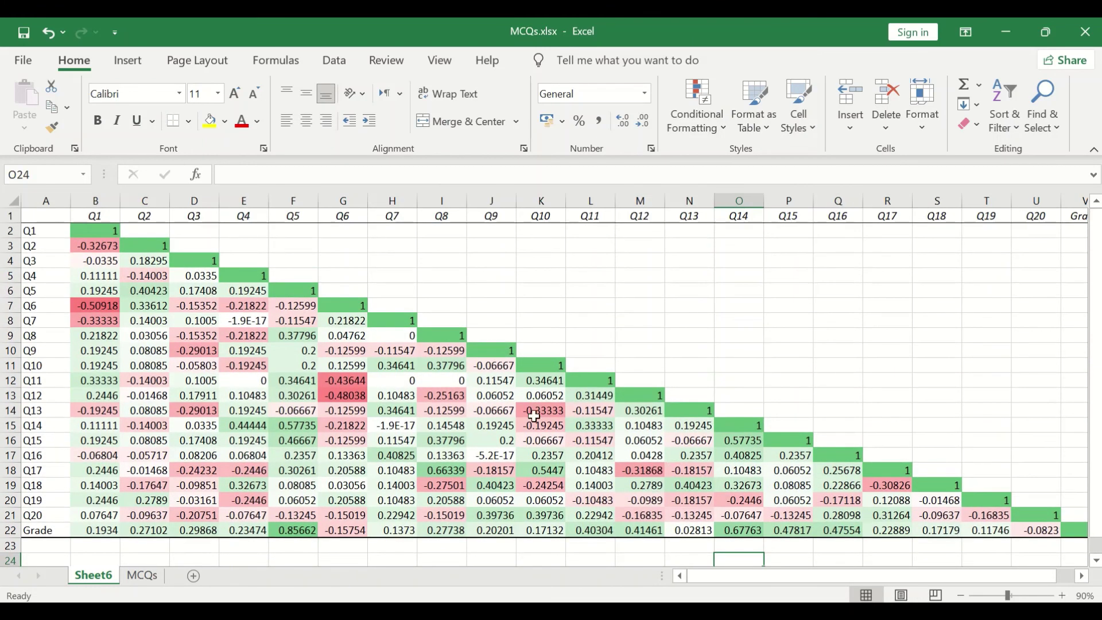